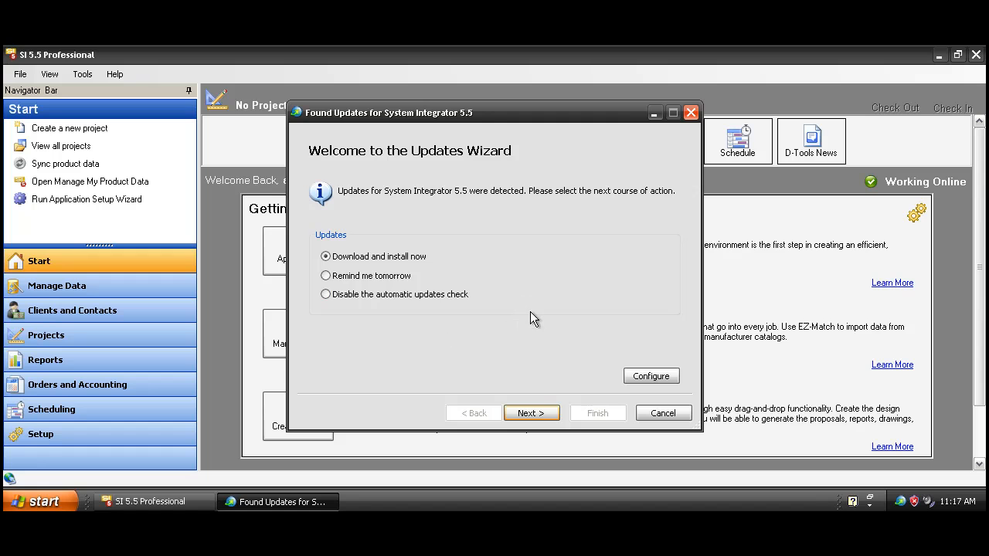
Dismiss the detected updates without installing them and close System Integrator 5.5 Professional
left_click(661, 414)
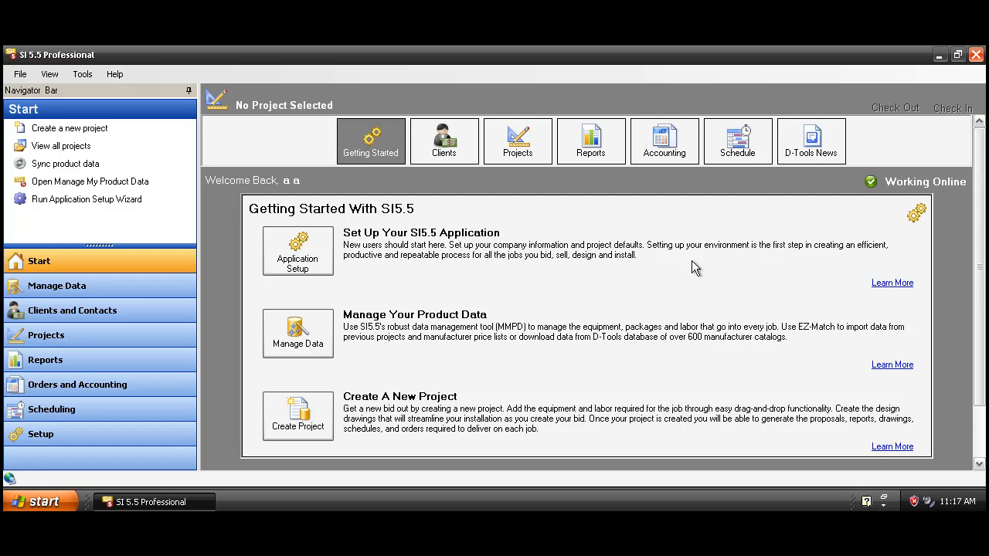
left_click(976, 55)
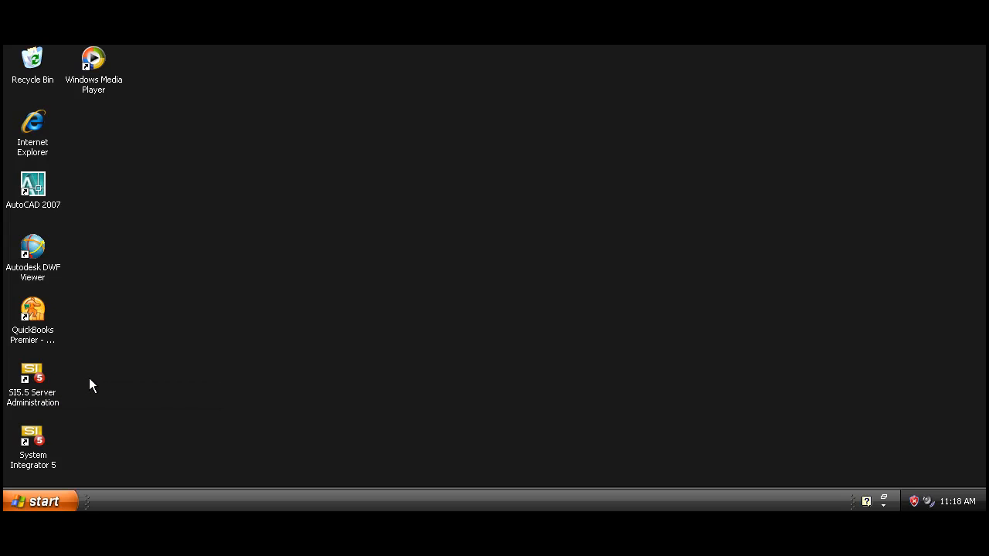
Log in to the SI5.5 Server Administration console with the remembered credentials and open its database management page
double_click(29, 373)
left_click(30, 372)
double_click(29, 371)
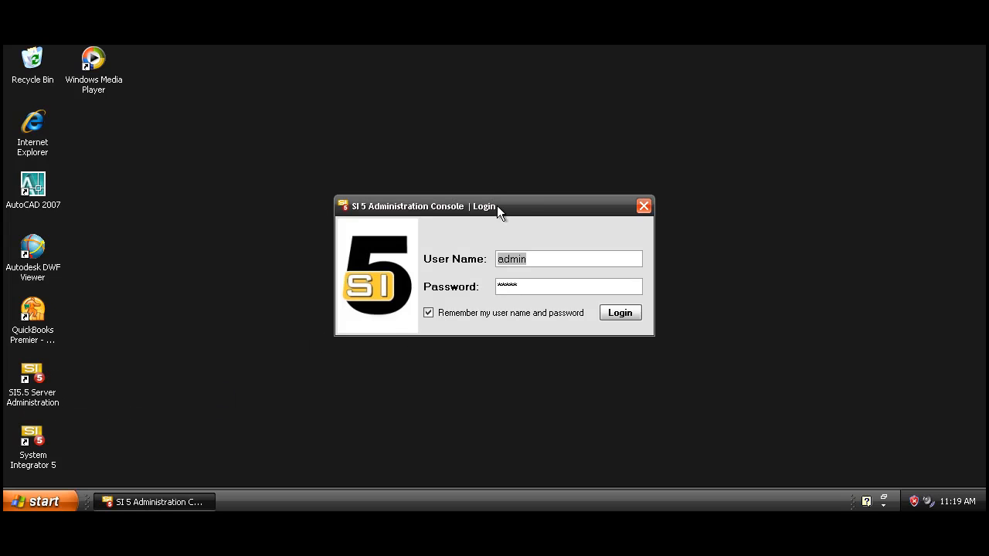
left_click(605, 312)
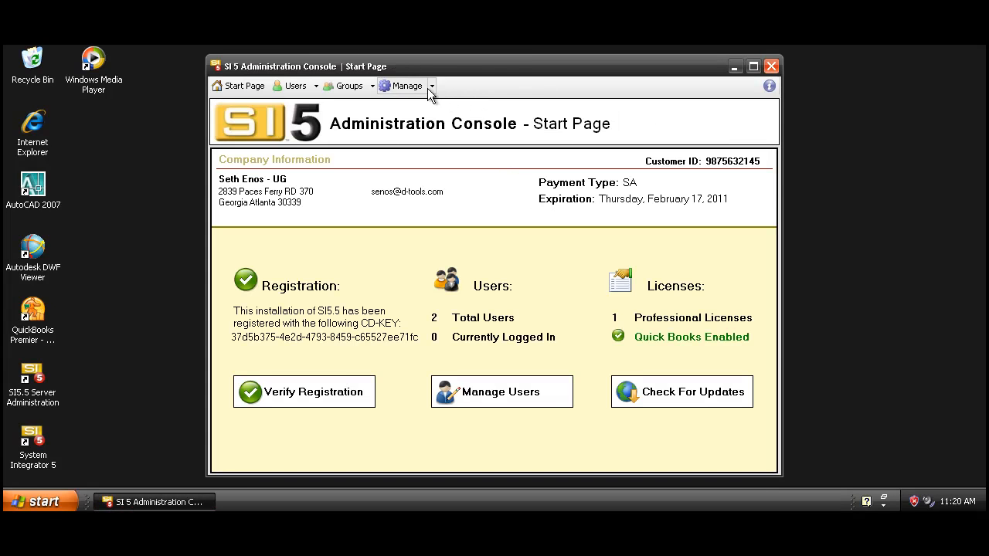
left_click(410, 86)
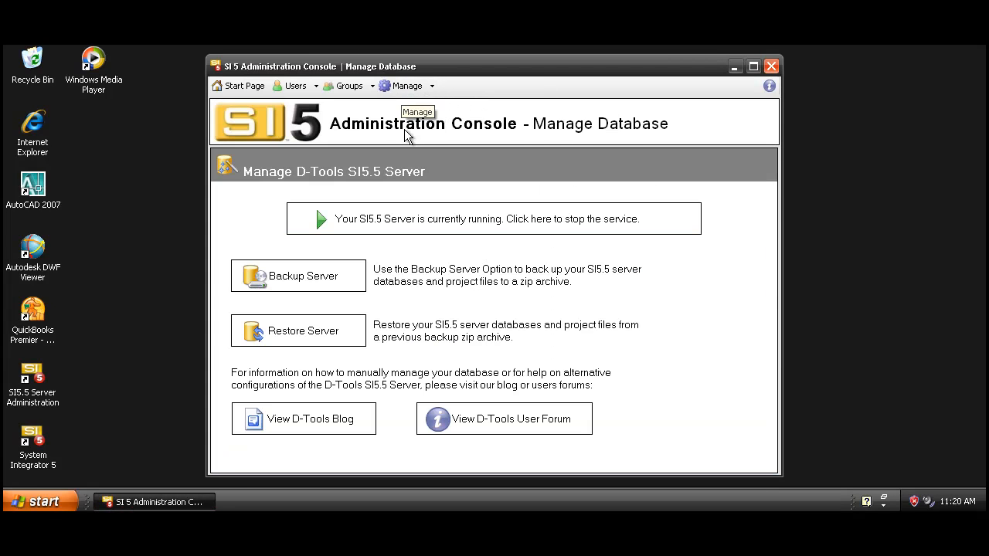
View the server backup options after confirming all projects are checked in and users logged off, and close the administration console without backing up
left_click(289, 285)
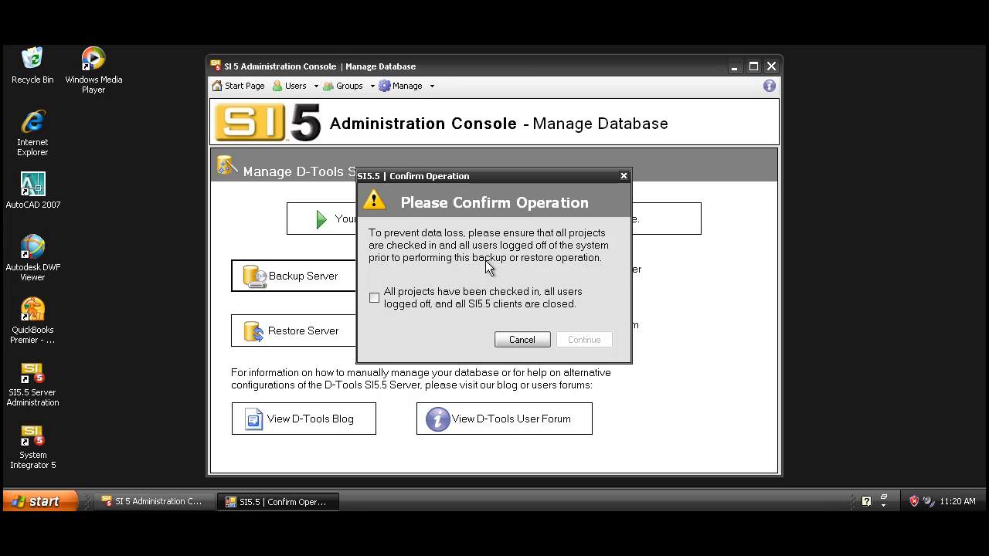
left_click(374, 300)
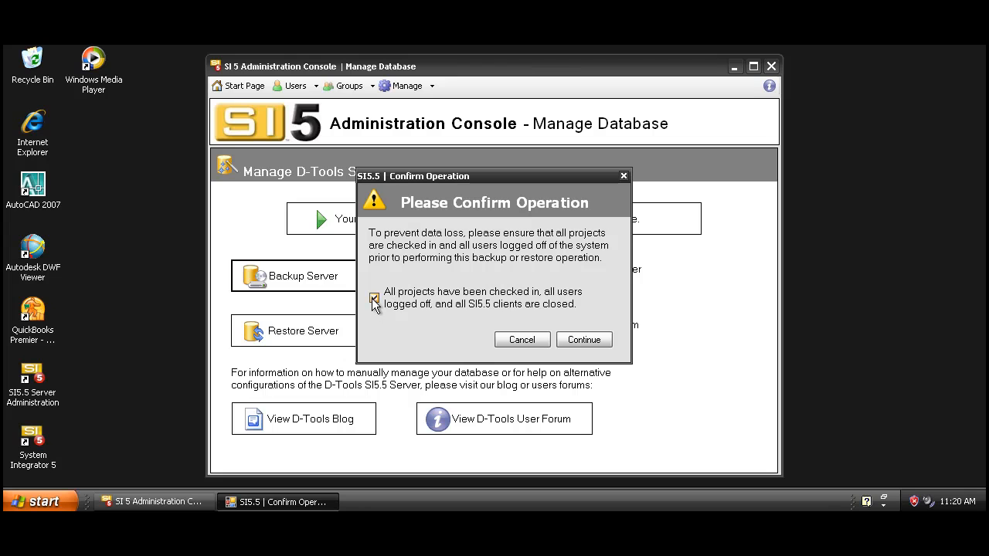
left_click(582, 340)
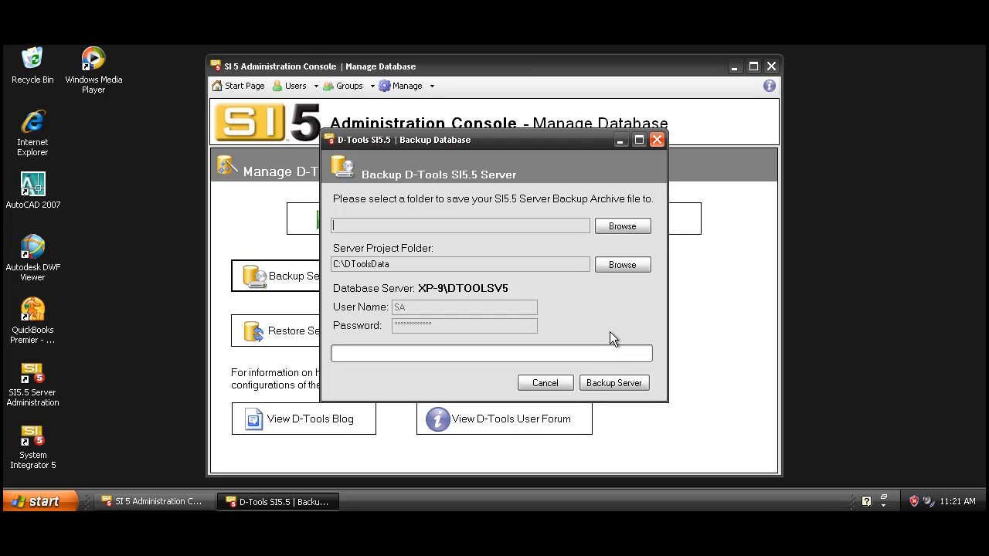
left_click(656, 140)
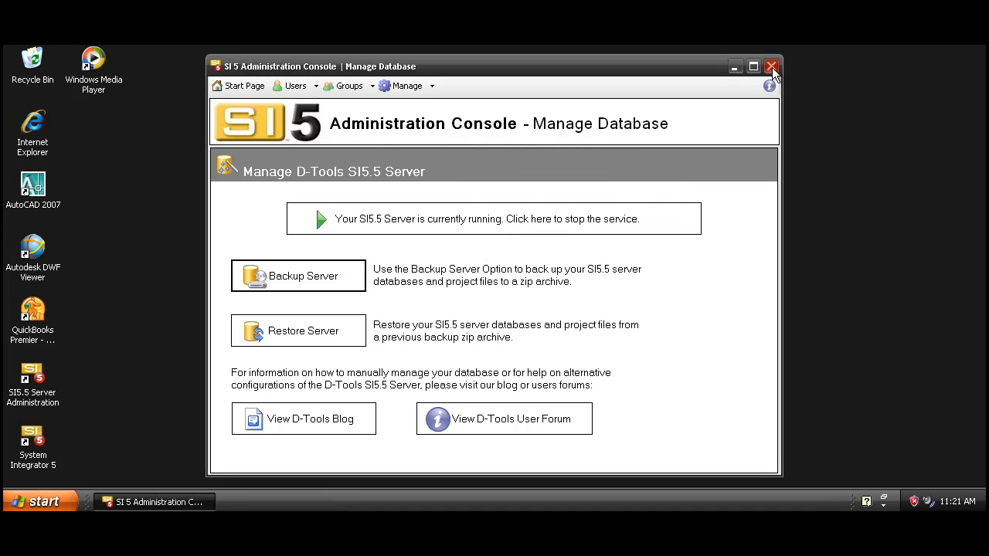
left_click(772, 67)
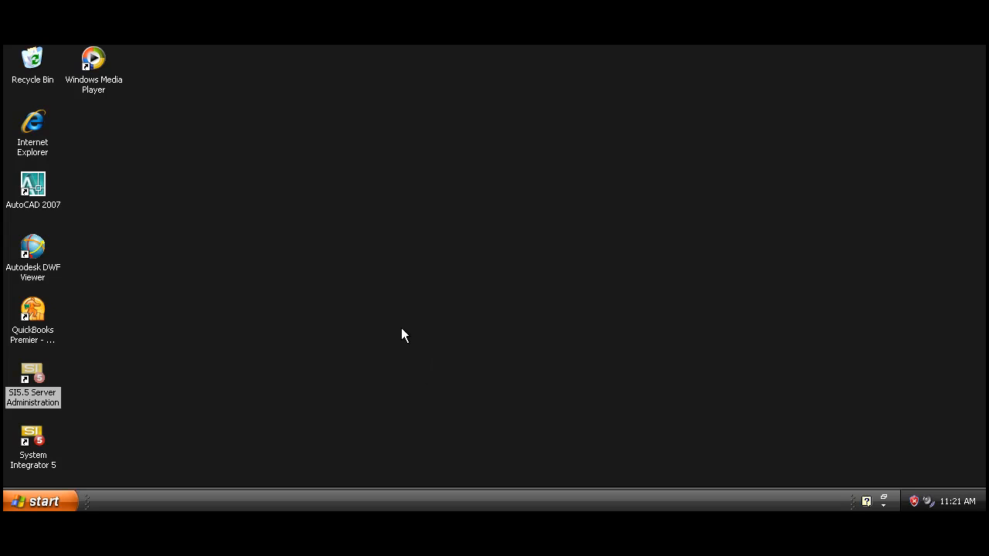
Check for D-Tools server updates and download the System Integrator Server 5.5 SP3 update
left_click(42, 504)
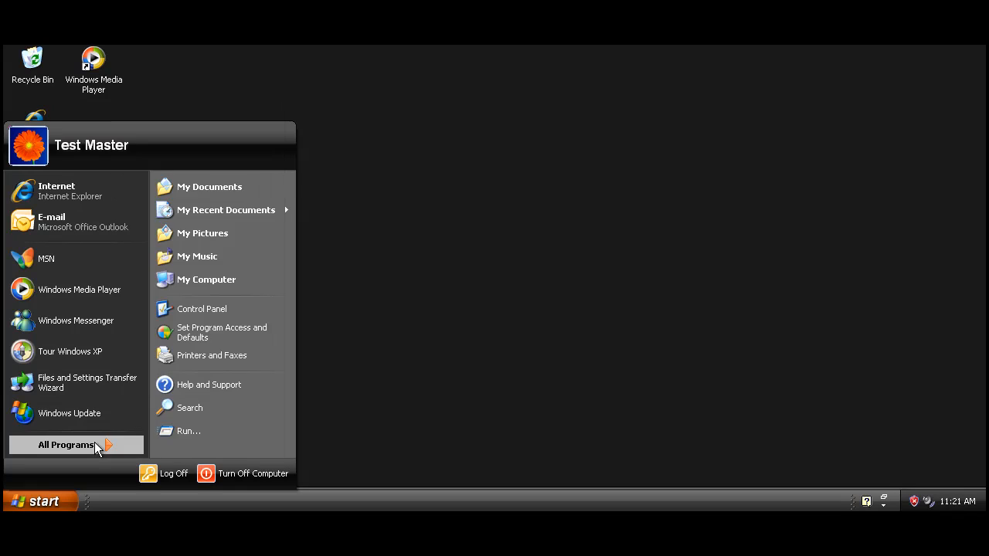
left_click(95, 445)
mouse_move(156, 396)
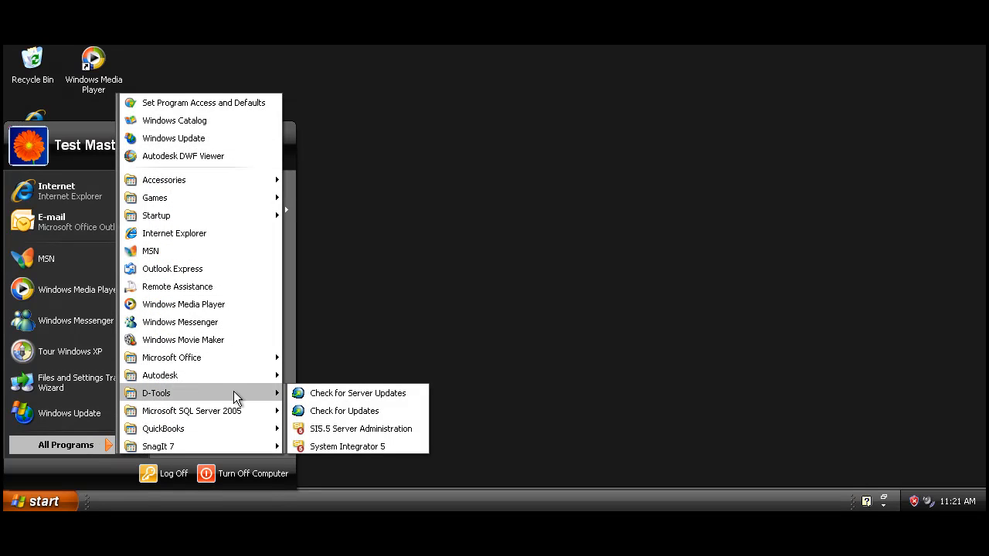
left_click(354, 395)
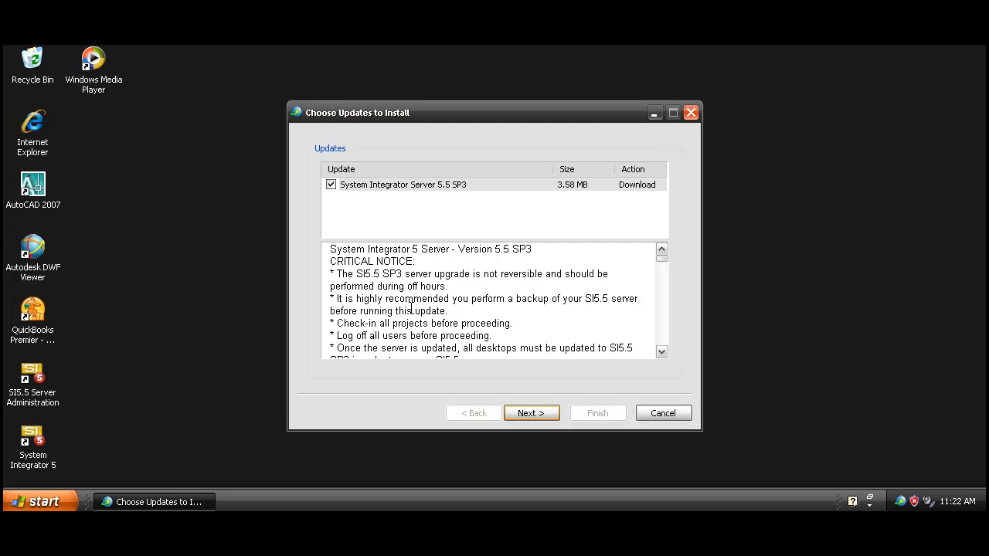
left_click(524, 415)
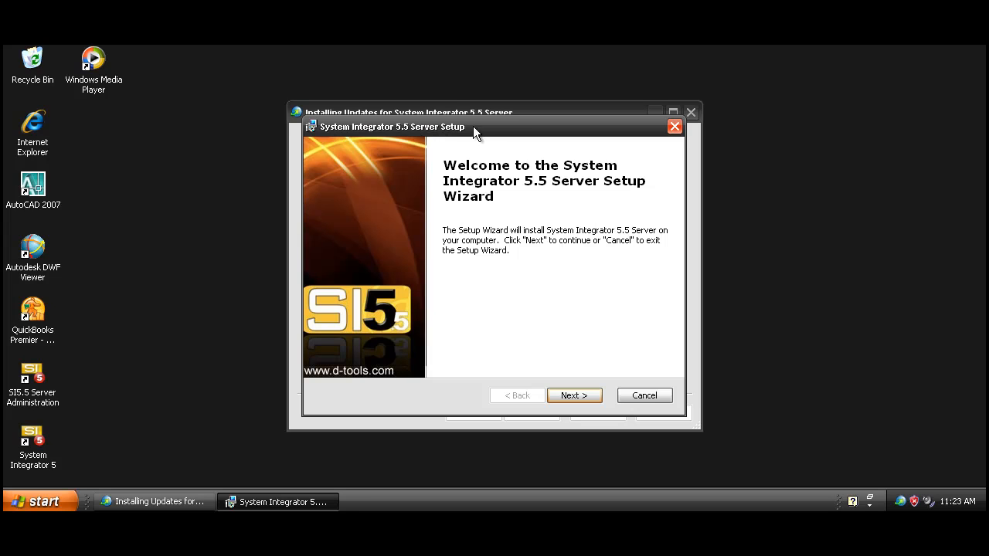
Start the System Integrator 5.5 Server setup and review the critical upgrade notices in the read-me before continuing
left_click(562, 396)
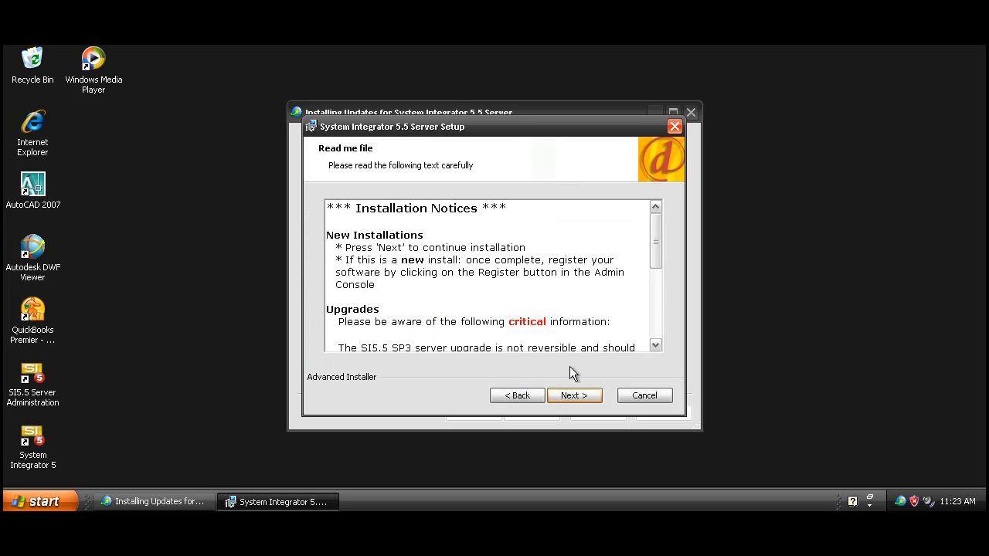
left_click_drag(653, 242, 653, 275)
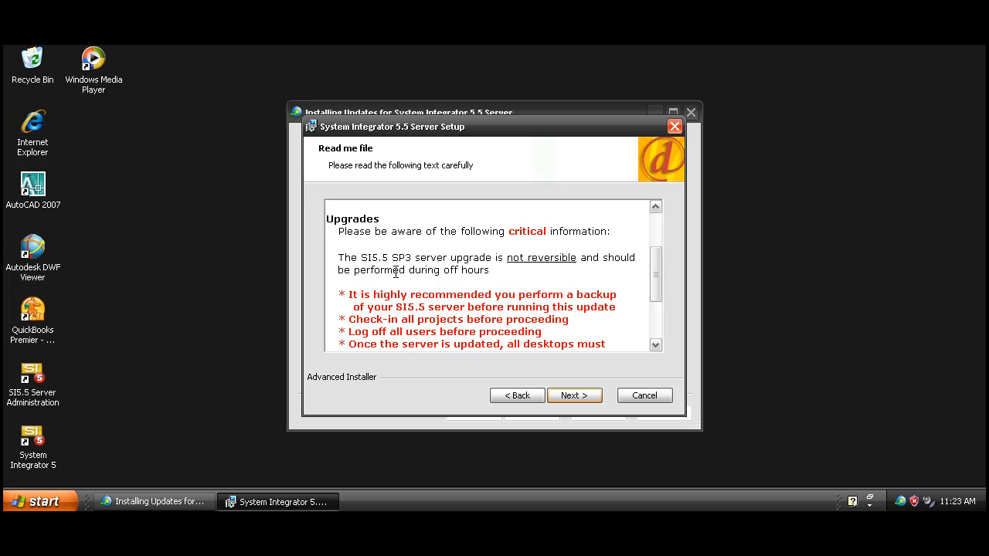
scroll(588, 266, "down", 1)
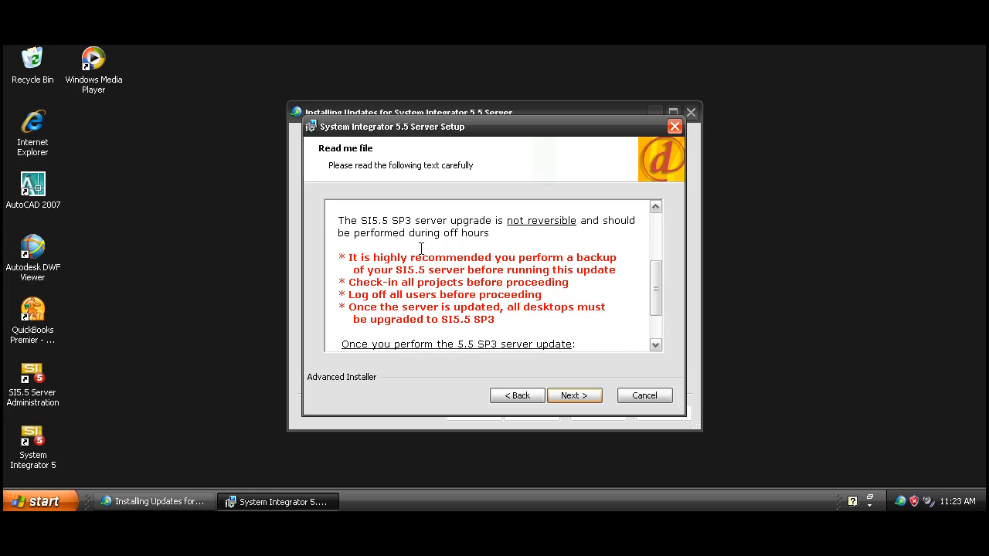
left_click_drag(656, 267, 656, 232)
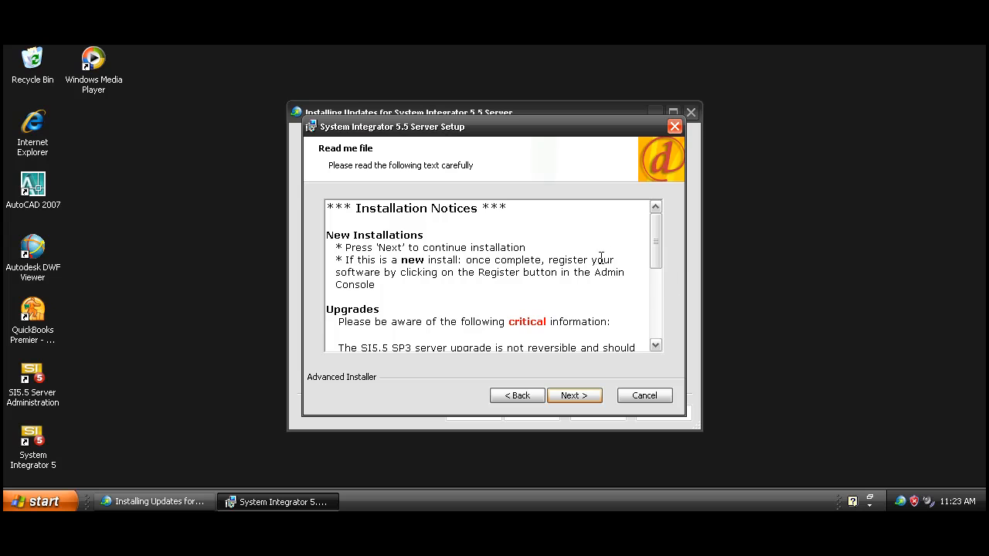
left_click(574, 397)
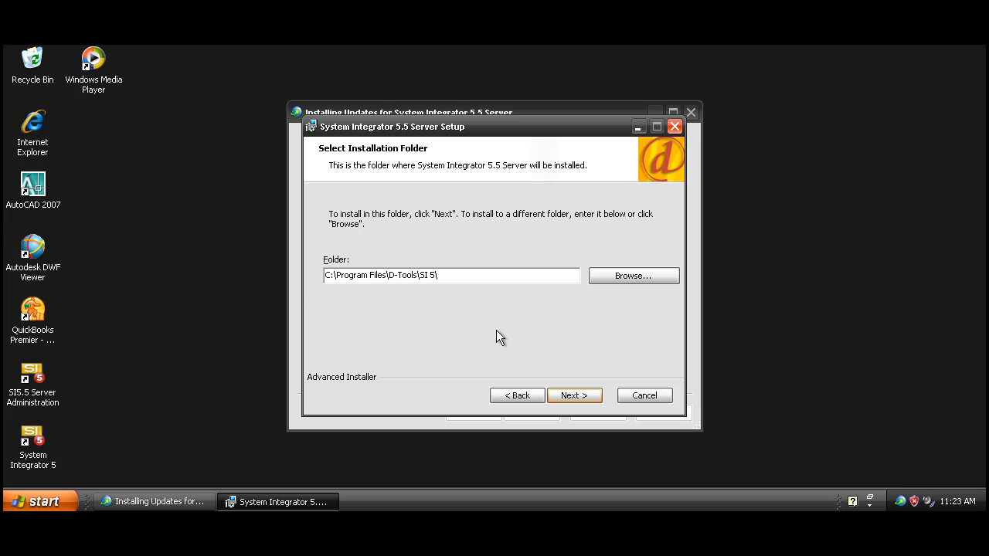
Install the System Integrator 5.5 Server in C:\Program Files\D-Tools\SI 5\, accepting the license agreement
left_click(581, 397)
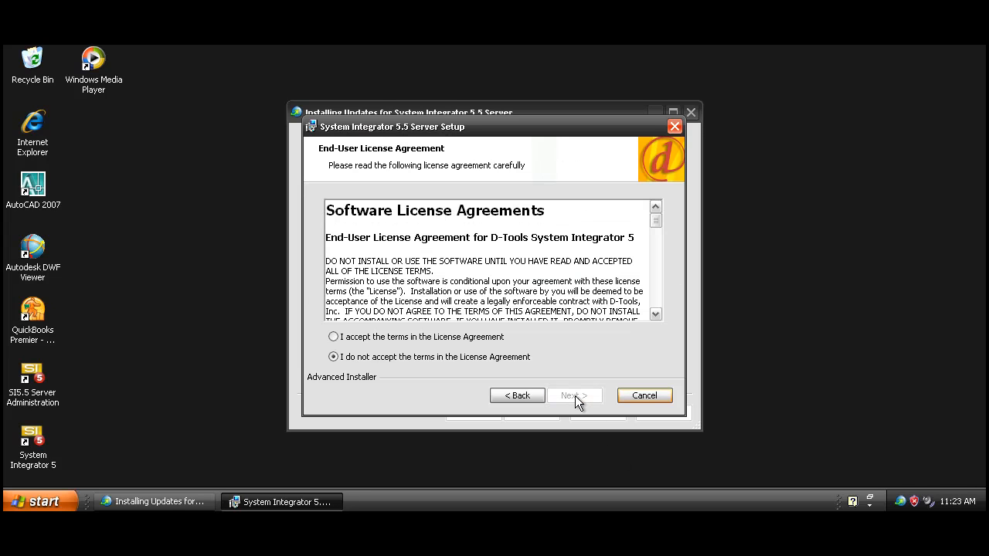
left_click(369, 338)
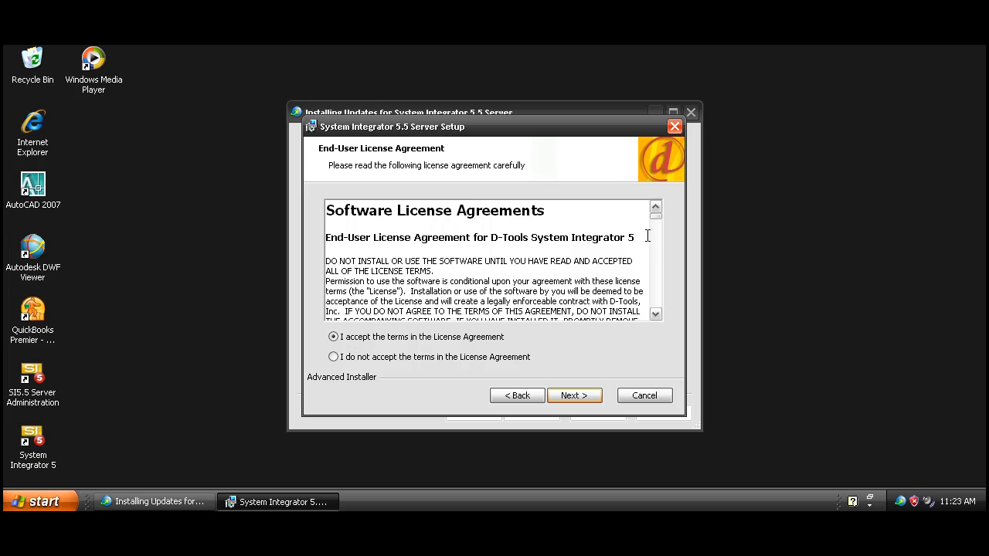
mouse_move(655, 222)
left_mouse_down()
mouse_move(652, 249)
mouse_move(649, 205)
left_mouse_up()
left_click(582, 396)
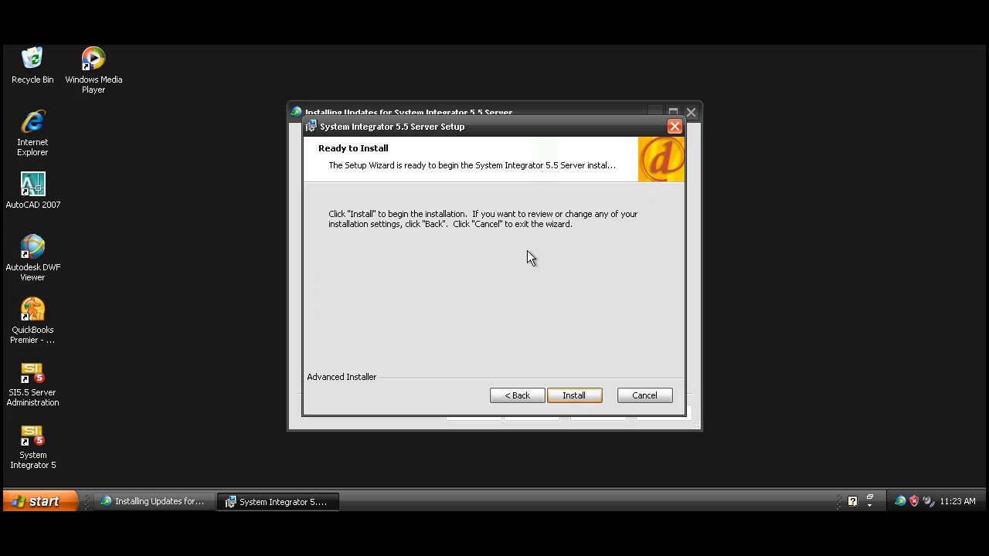
left_click(571, 396)
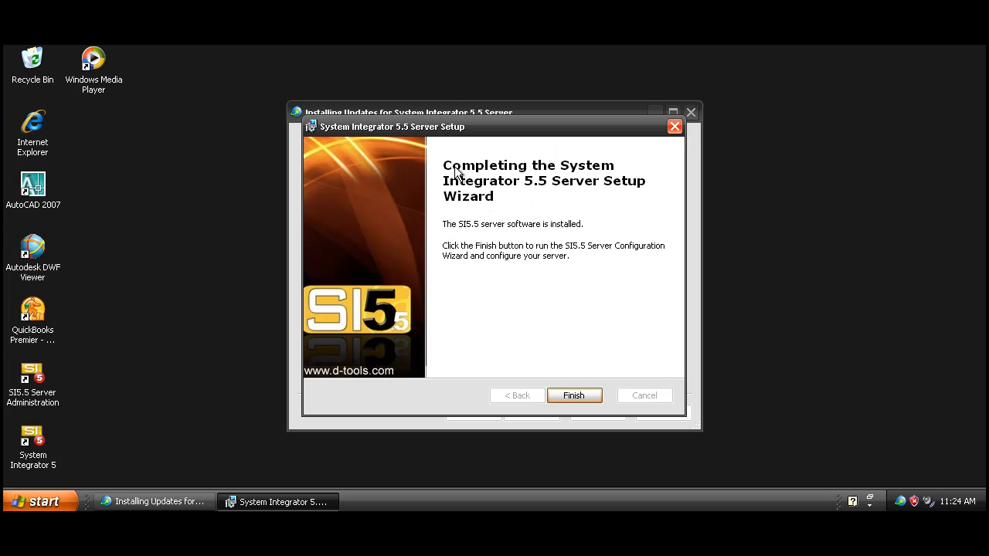
Finish the setup and complete the SI5 Server Configuration Wizard as the current user, keeping the summarized server settings
left_click(577, 396)
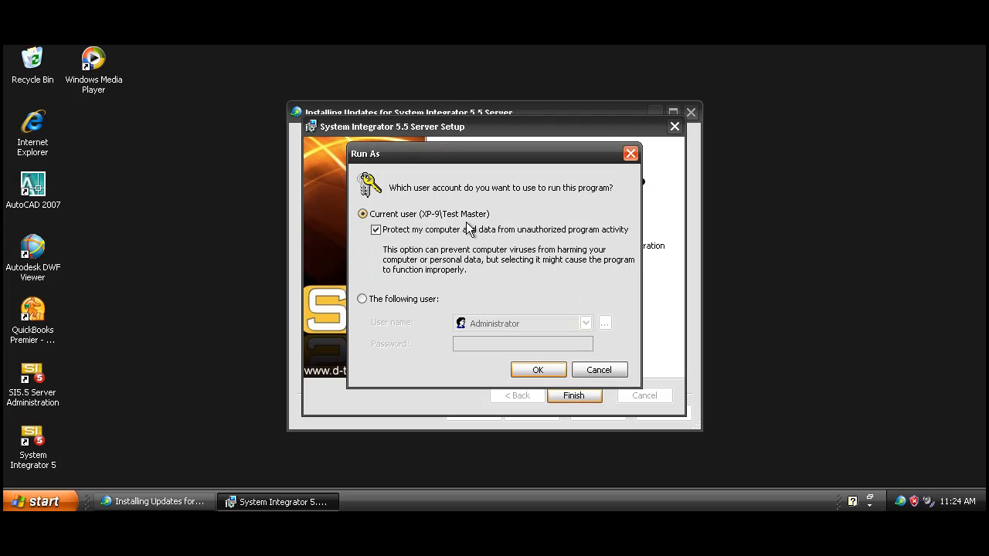
left_click(525, 368)
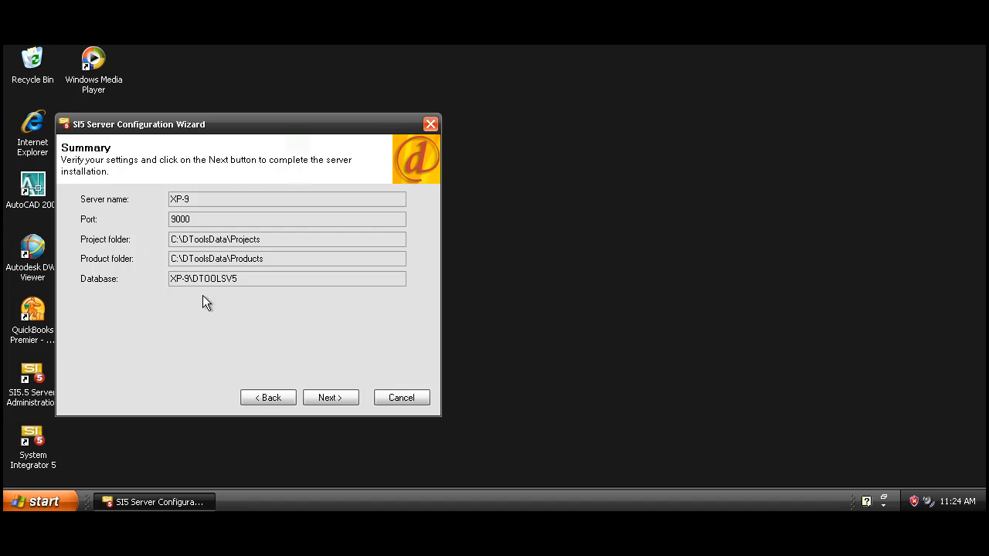
left_click(329, 398)
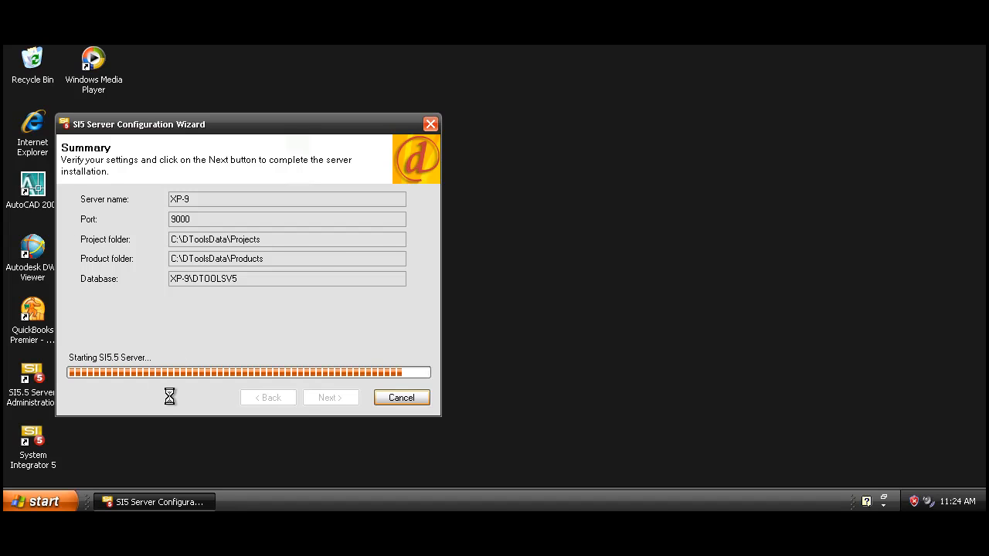
left_click(337, 397)
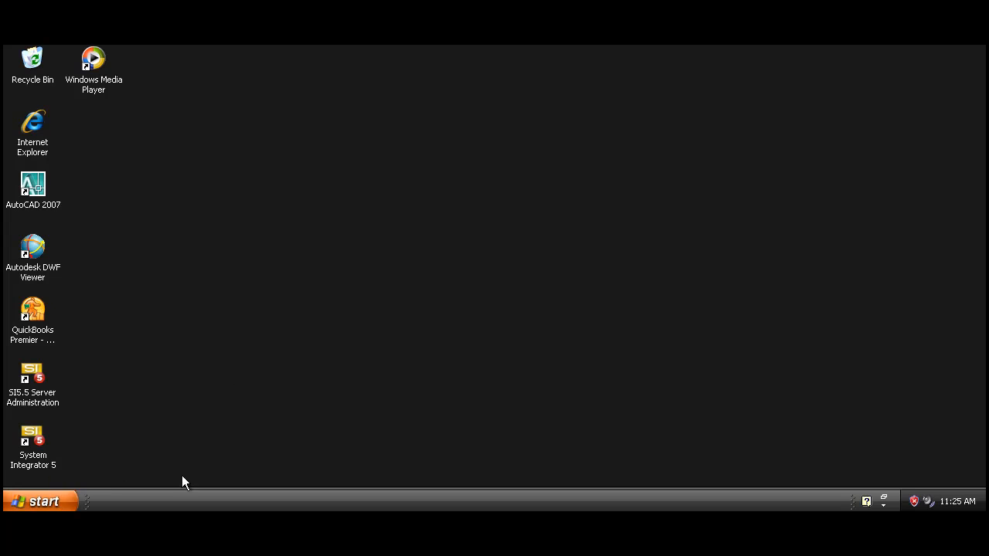
Check for D-Tools client updates for System Integrator 5.5
left_click(36, 499)
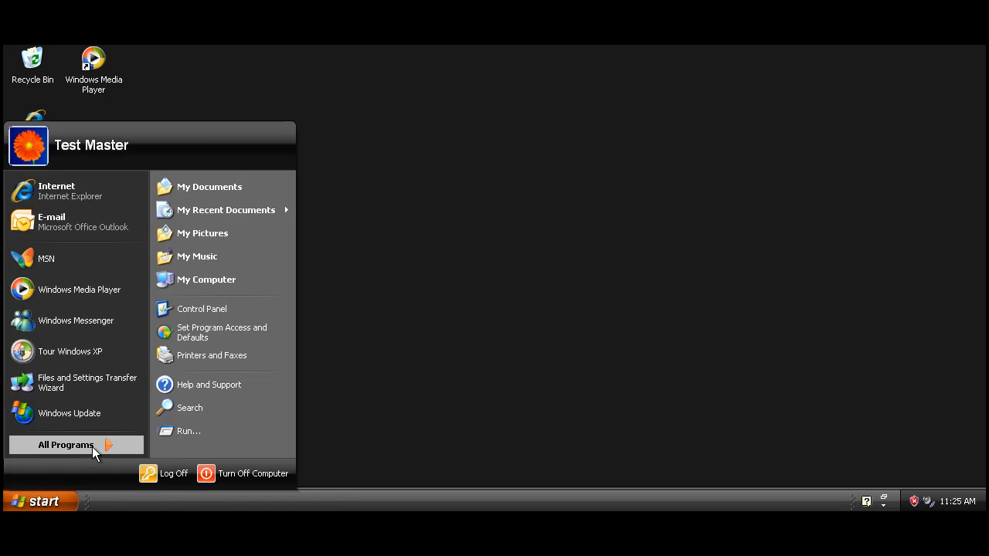
mouse_move(93, 446)
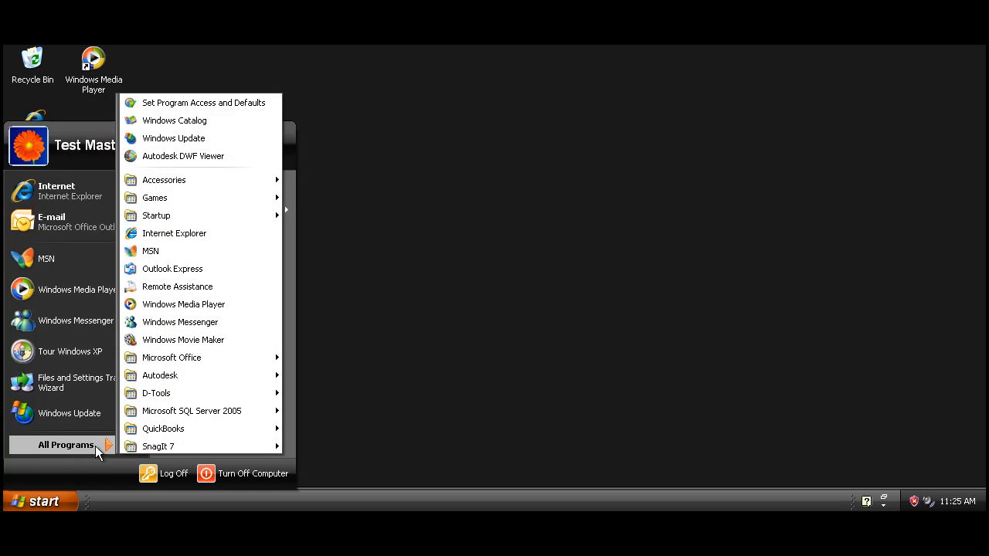
mouse_move(177, 395)
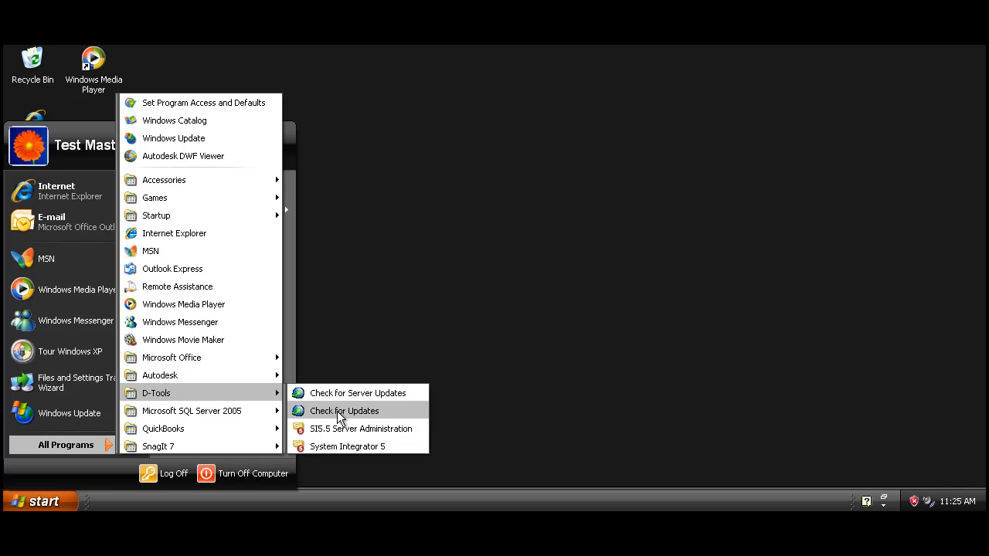
left_click(338, 418)
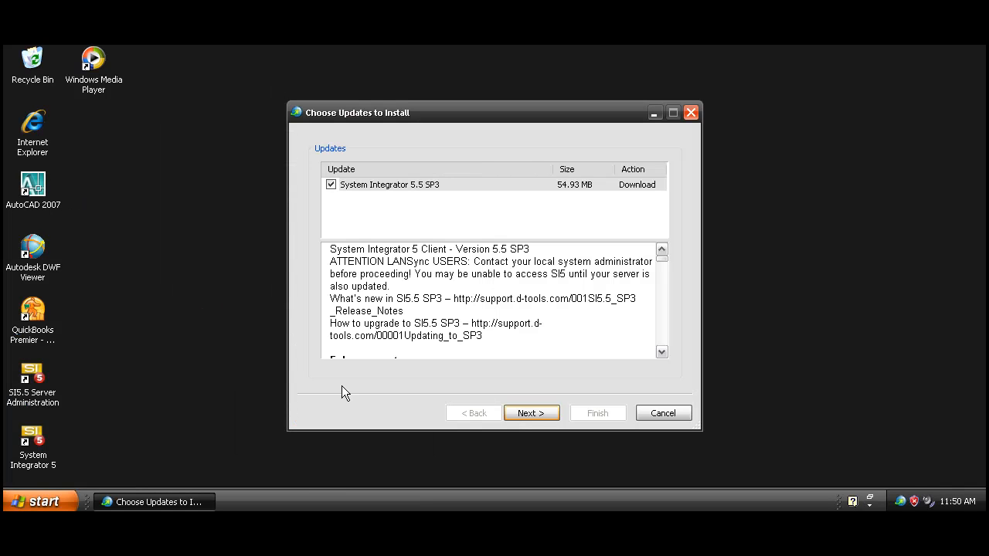